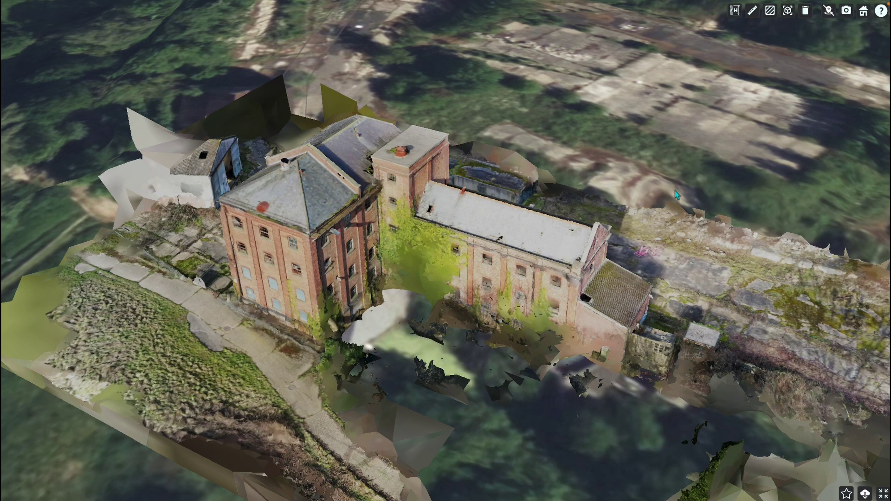
Examine the 3D model of the mill from oblique, overhead and opposite-side viewpoints, including its roofs and facades.
{"action": "left_click_drag", "start_coordinate": [675, 193], "coordinate": [638, 188]}
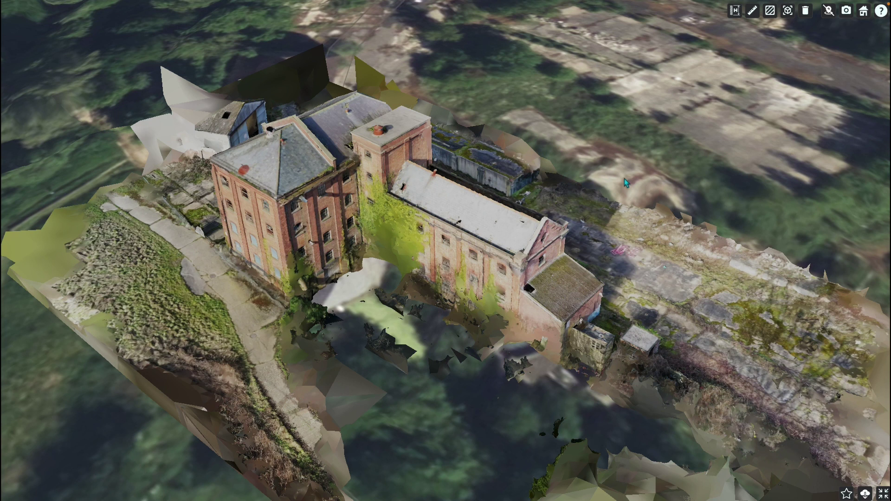
{"action": "left_click_drag", "start_coordinate": [606, 156], "coordinate": [549, 219]}
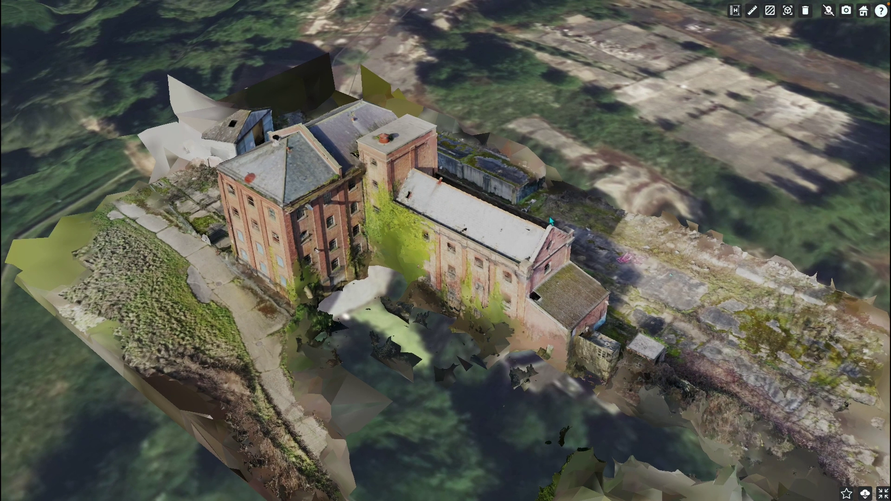
{"action": "left_click_drag", "start_coordinate": [472, 222], "coordinate": [425, 267]}
{"action": "scroll", "coordinate": [425, 267], "scroll_direction": "up", "scroll_amount": 5}
{"action": "scroll", "coordinate": [426, 260], "scroll_direction": "down", "scroll_amount": 5}
{"action": "left_click_drag", "start_coordinate": [489, 270], "coordinate": [393, 244]}
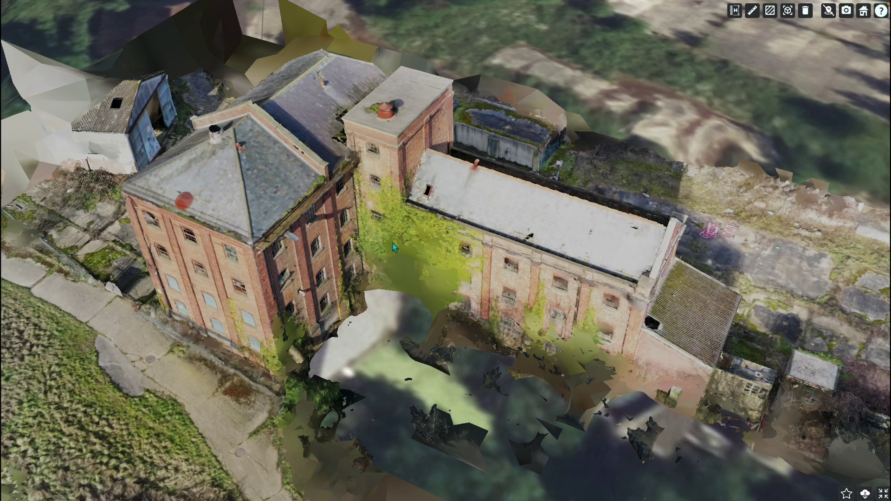
{"action": "left_click_drag", "start_coordinate": [389, 248], "coordinate": [313, 327]}
{"action": "scroll", "coordinate": [394, 331], "scroll_direction": "up", "scroll_amount": 3}
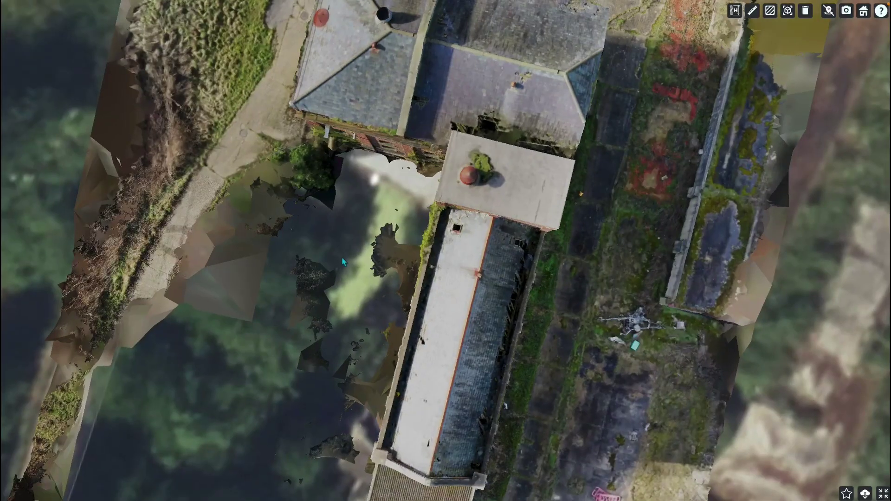
{"action": "left_click_drag", "start_coordinate": [341, 257], "coordinate": [366, 265]}
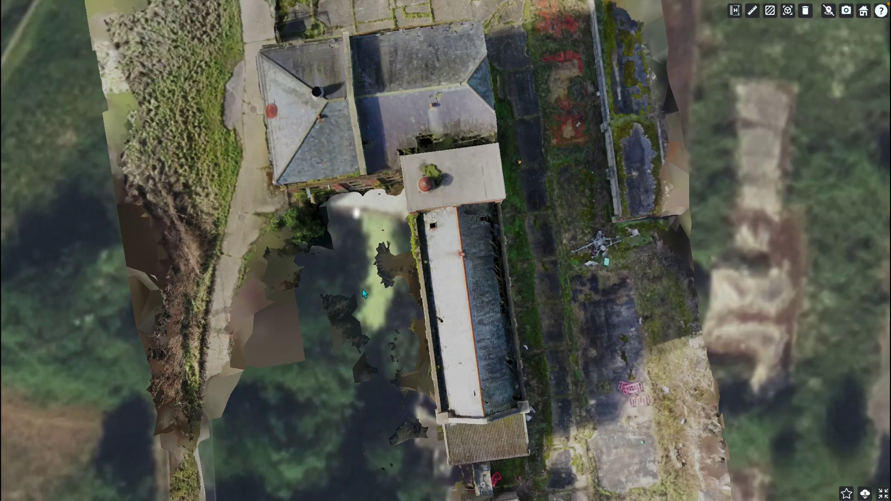
{"action": "left_click_drag", "start_coordinate": [362, 296], "coordinate": [422, 247]}
{"action": "mouse_move", "coordinate": [472, 280]}
{"action": "left_mouse_down"}
{"action": "mouse_move", "coordinate": [323, 280]}
{"action": "mouse_move", "coordinate": [466, 319]}
{"action": "mouse_move", "coordinate": [511, 289]}
{"action": "mouse_move", "coordinate": [633, 247]}
{"action": "mouse_move", "coordinate": [420, 308]}
{"action": "mouse_move", "coordinate": [463, 293]}
{"action": "left_mouse_up"}
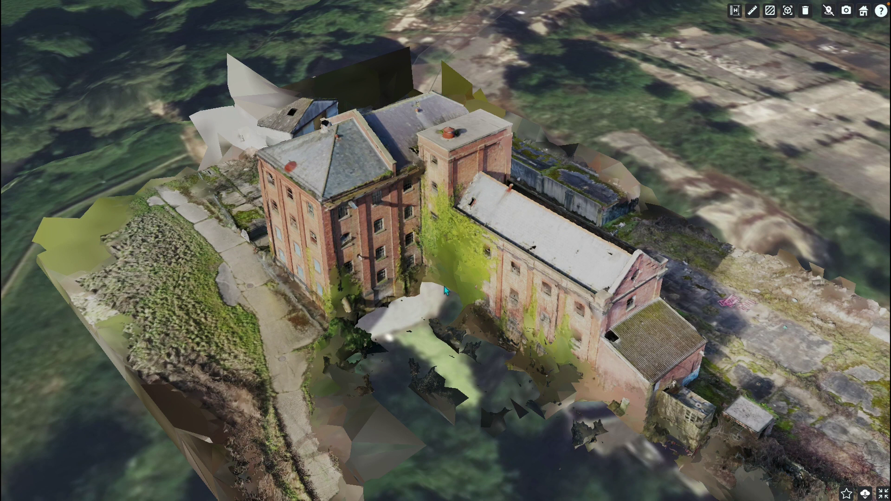
{"action": "left_click_drag", "start_coordinate": [419, 274], "coordinate": [380, 231]}
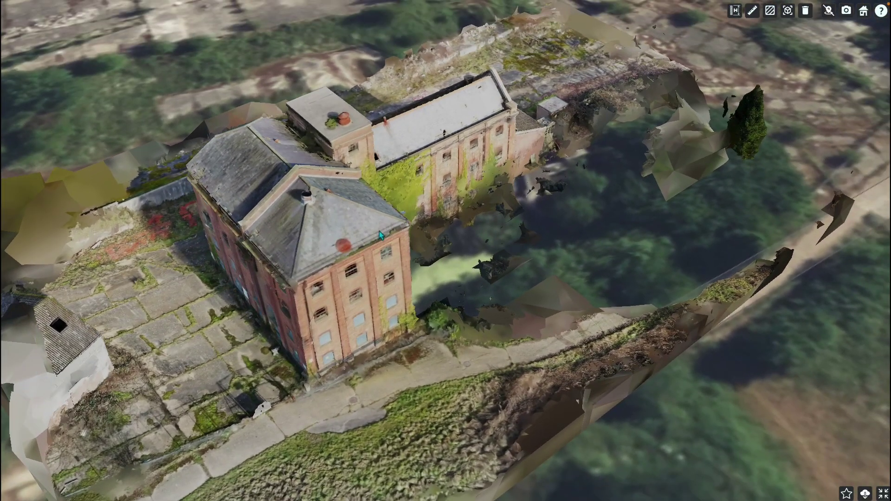
{"action": "left_click_drag", "start_coordinate": [458, 205], "coordinate": [489, 246]}
{"action": "left_click_drag", "start_coordinate": [316, 256], "coordinate": [389, 255]}
{"action": "left_click_drag", "start_coordinate": [417, 200], "coordinate": [435, 175]}
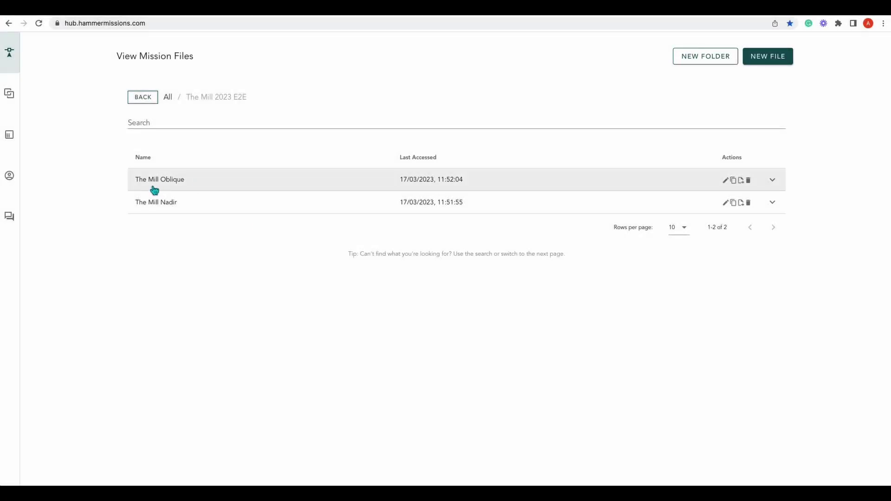
View the flight plan of The Mill Oblique mission file, then return to the list and open The Mill Nadir.
{"action": "left_click", "coordinate": [156, 187]}
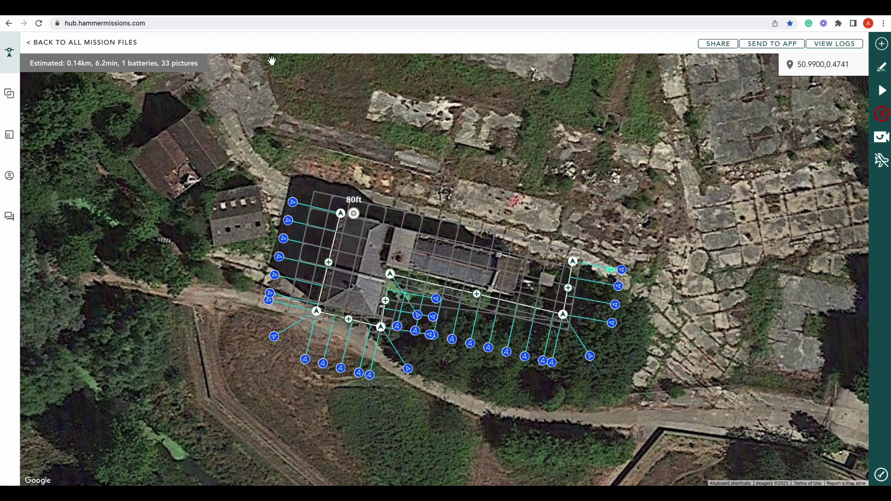
{"action": "left_click", "coordinate": [93, 43]}
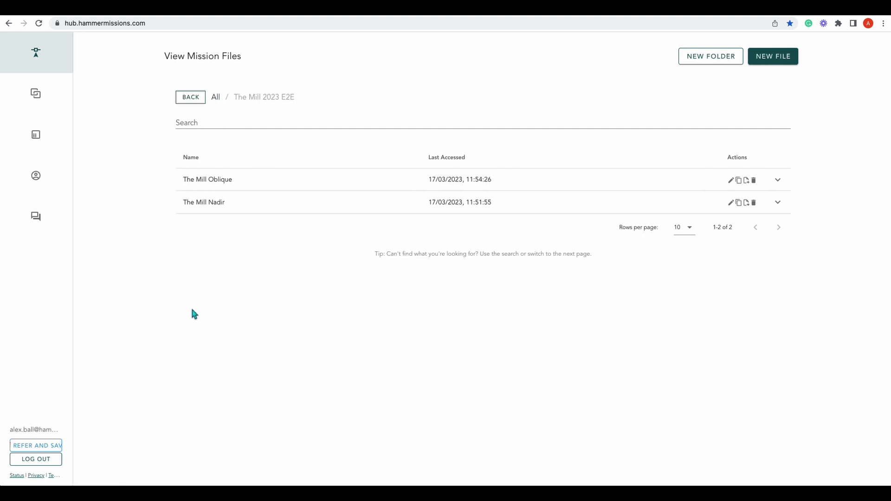
{"action": "left_click_drag", "start_coordinate": [149, 202], "coordinate": [154, 204]}
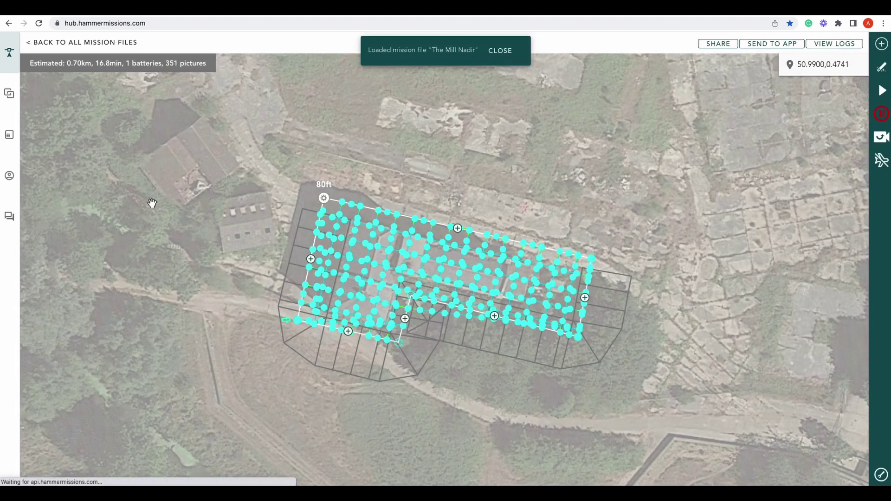
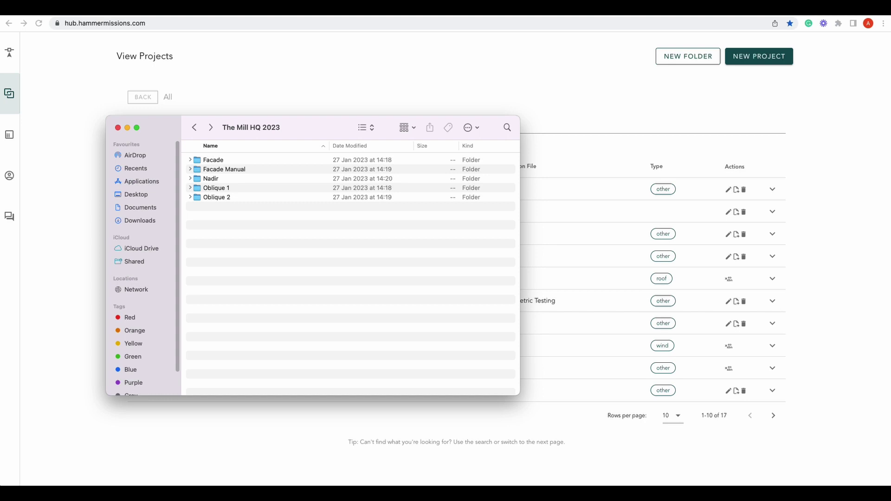
In Finder, look through the Facade, Nadir, Oblique 1 and Oblique 2 image folders of The Mill HQ 2023.
{"action": "double_click", "coordinate": [220, 163]}
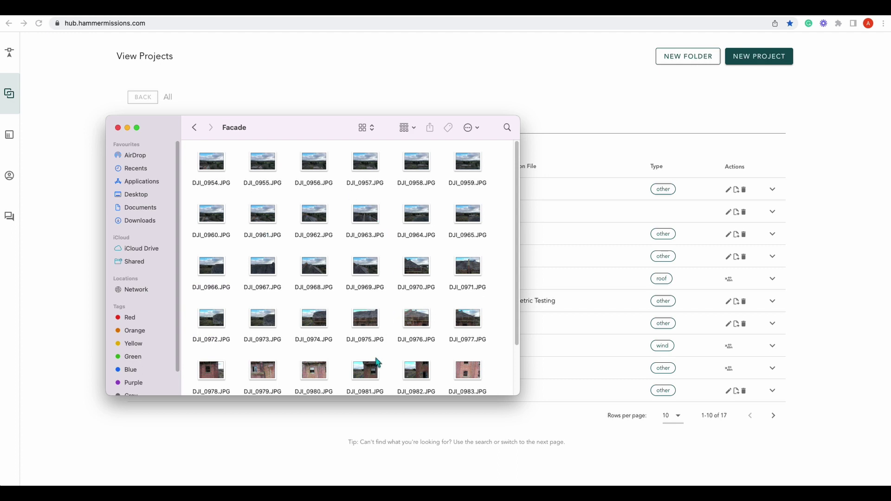
{"action": "left_click", "coordinate": [194, 127]}
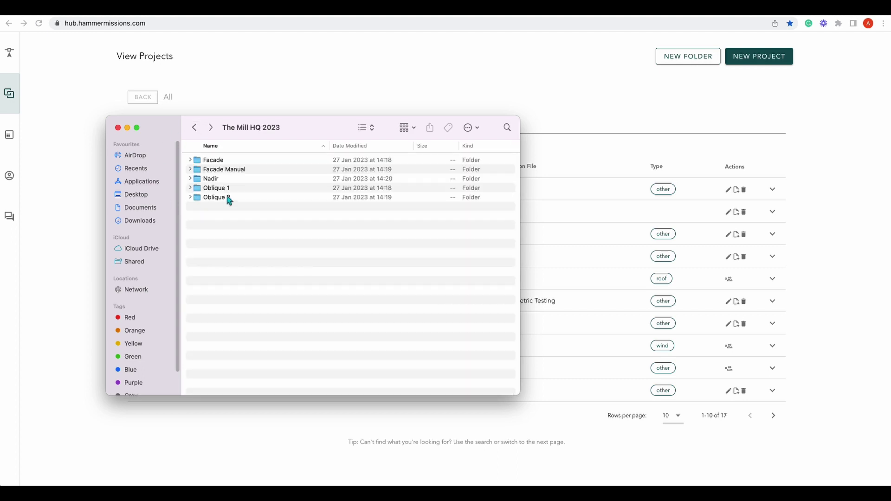
{"action": "double_click", "coordinate": [212, 179]}
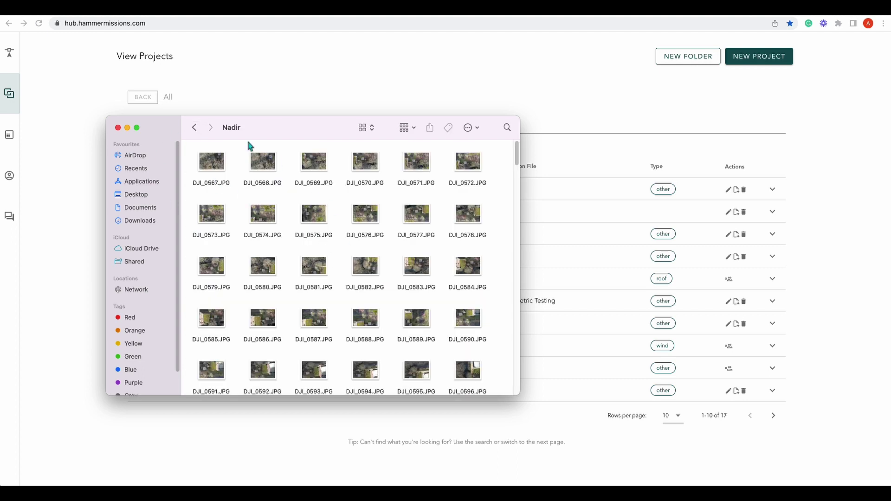
{"action": "left_click", "coordinate": [194, 128]}
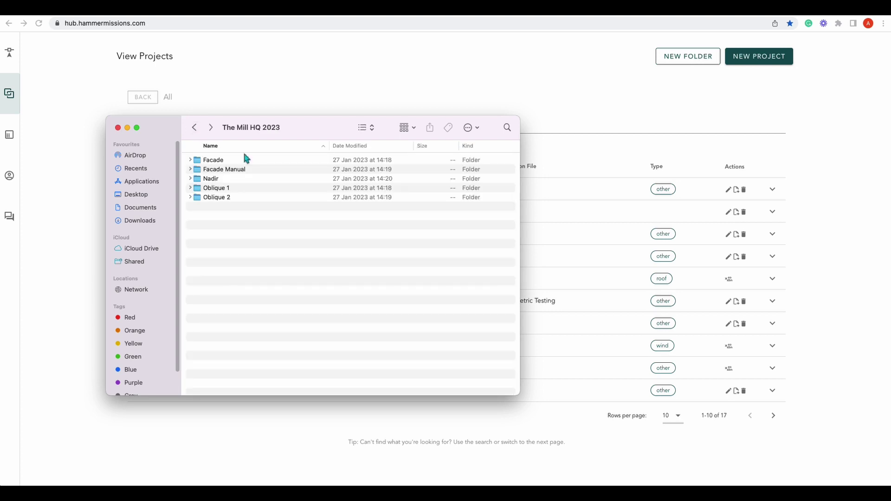
{"action": "double_click", "coordinate": [214, 193]}
{"action": "left_click", "coordinate": [194, 128]}
{"action": "double_click", "coordinate": [215, 199]}
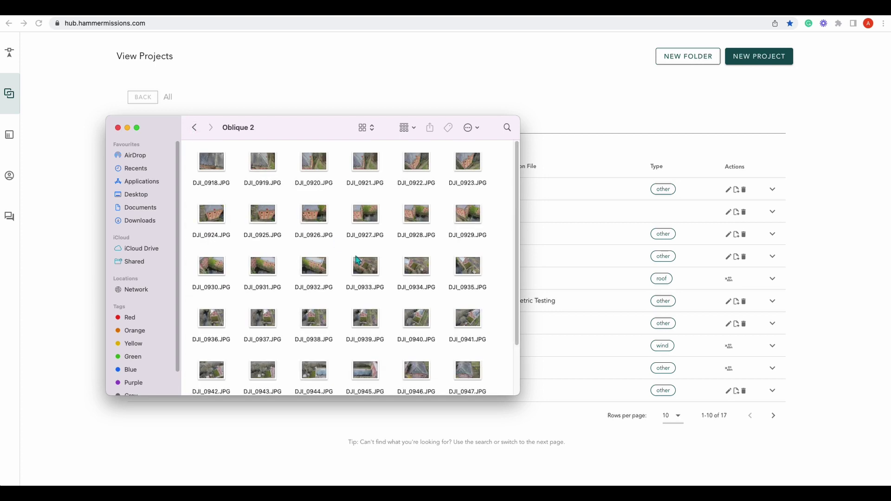
{"action": "left_click", "coordinate": [193, 127]}
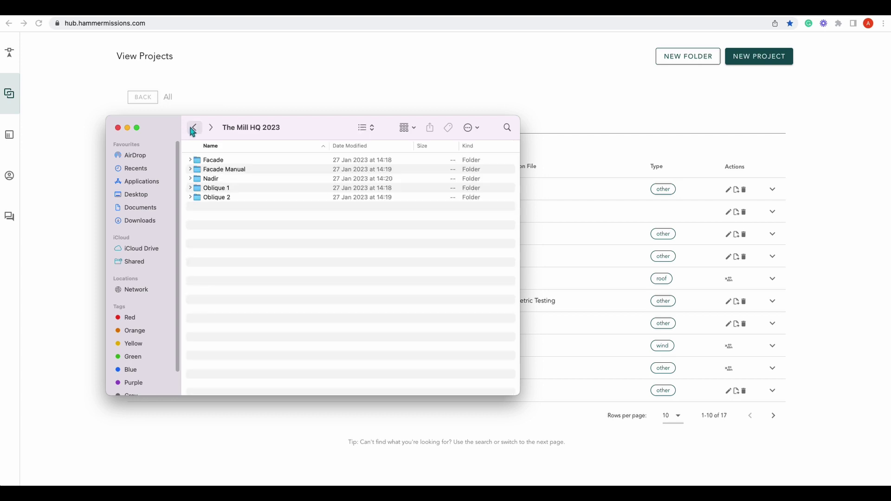
Open the Facade Manual folder and browse through its images.
{"action": "double_click", "coordinate": [237, 170]}
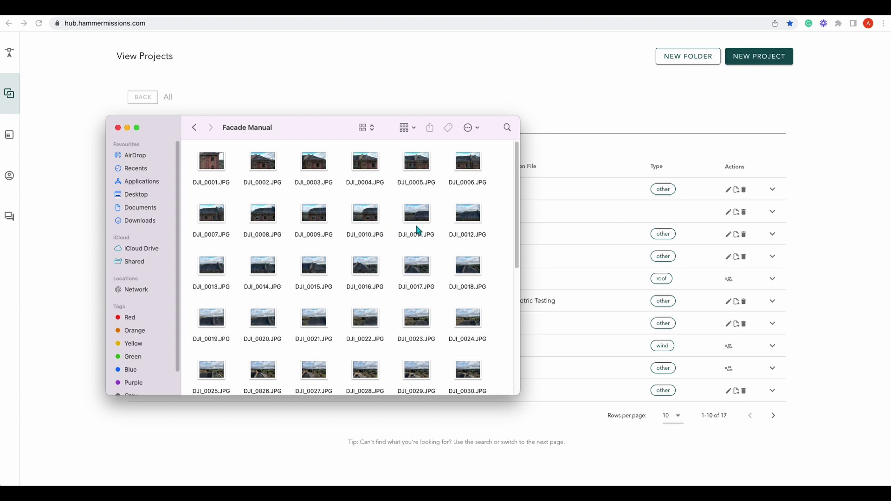
{"action": "scroll", "coordinate": [383, 226], "scroll_direction": "down", "scroll_amount": 5}
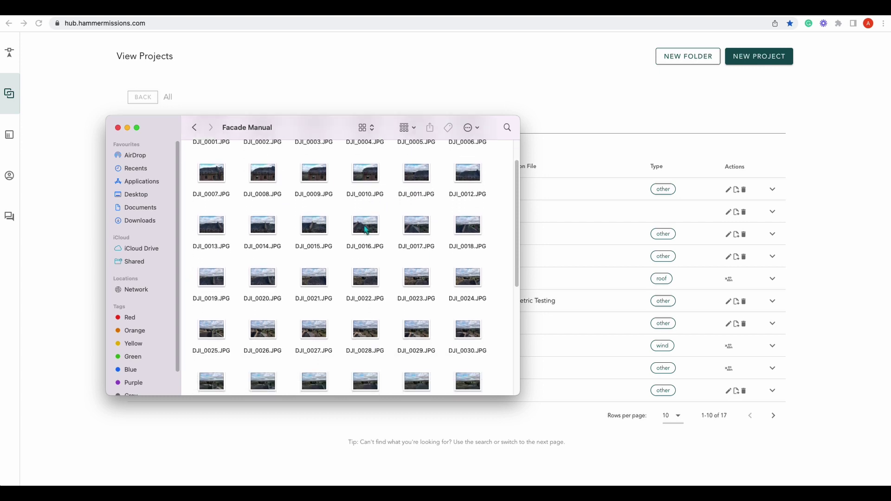
{"action": "scroll", "coordinate": [364, 231], "scroll_direction": "down", "scroll_amount": 10}
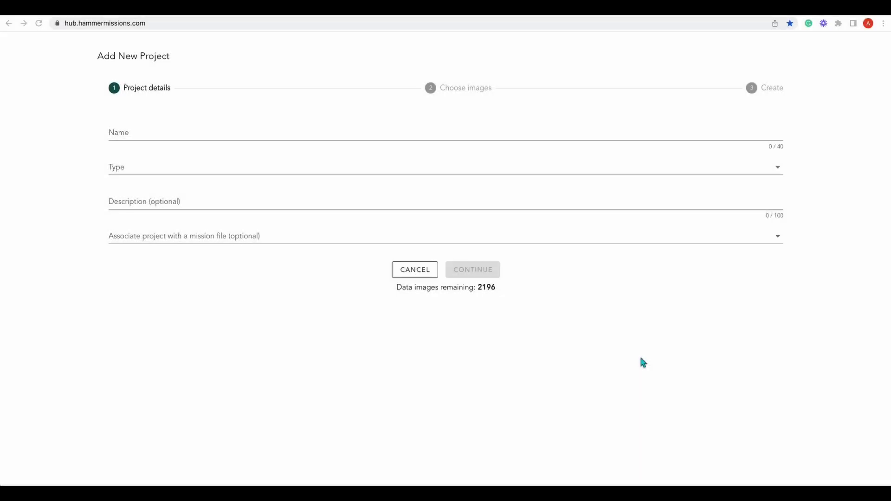
Name the new project "Multi Selction" in the project details.
{"action": "left_click", "coordinate": [119, 135]}
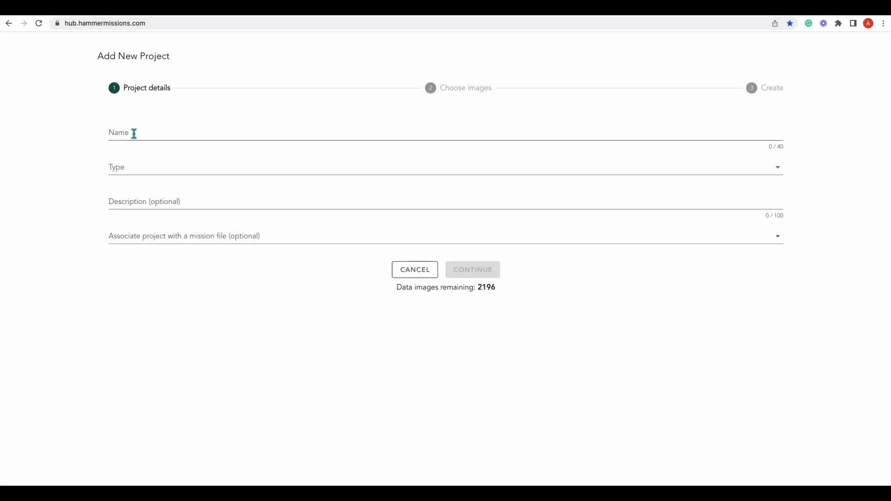
{"action": "type", "text": "M"}
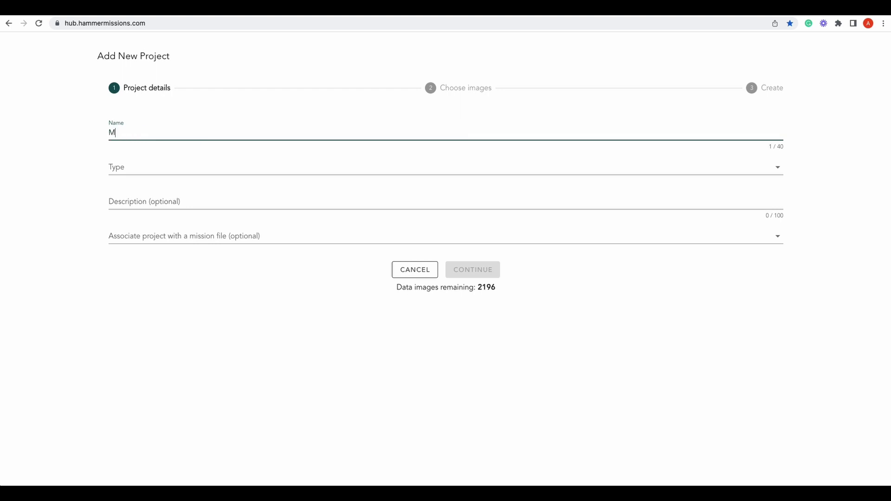
{"action": "type", "text": "ulti Seelction"}
{"action": "left_click", "coordinate": [138, 135]}
{"action": "key", "text": "BackSpace"}
Set the project type to other and continue to choosing the images.
{"action": "left_click", "coordinate": [120, 176]}
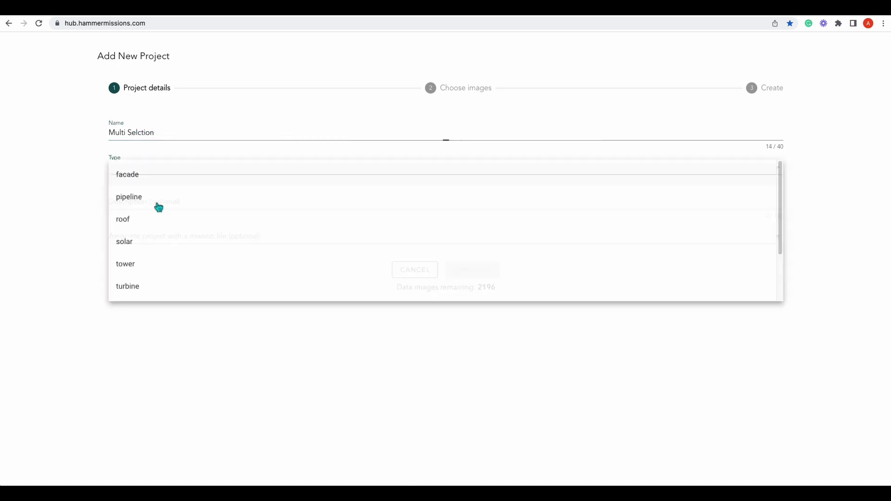
{"action": "scroll", "coordinate": [177, 285], "scroll_direction": "down", "scroll_amount": 3}
{"action": "left_click", "coordinate": [136, 287]}
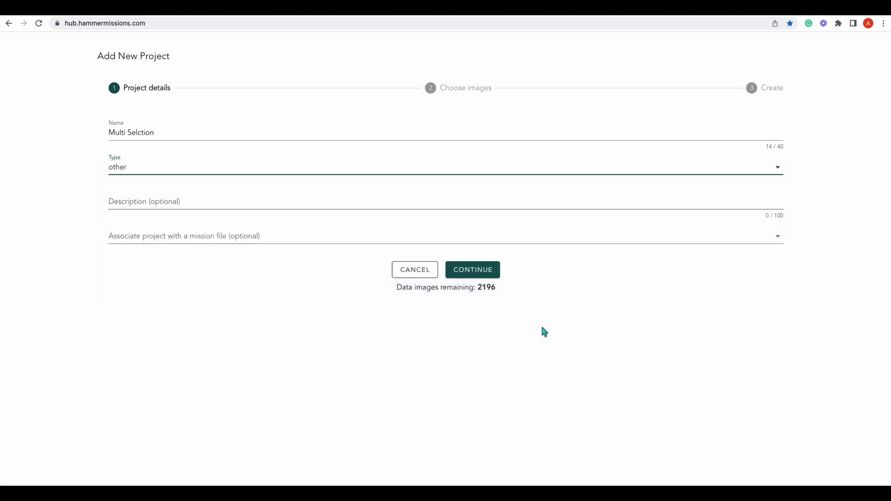
{"action": "left_click", "coordinate": [458, 269]}
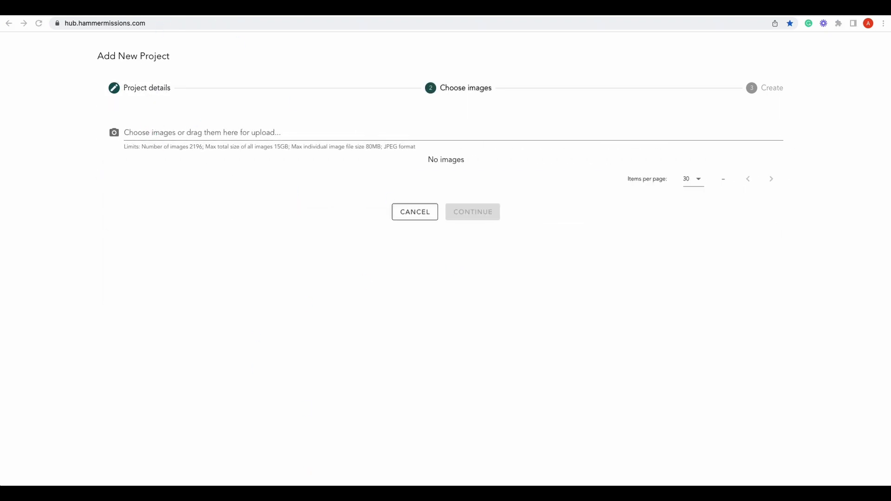
Point out the Facade, Nadir, Oblique 1 and Oblique 2 folders in The Mill HQ 2023 by selecting each in turn.
{"action": "left_click_drag", "start_coordinate": [675, 252], "coordinate": [674, 249]}
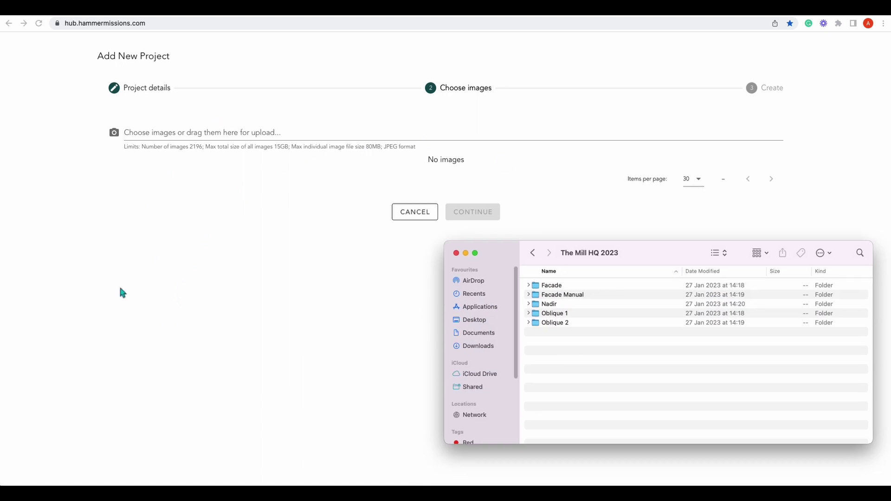
{"action": "left_click", "coordinate": [556, 288]}
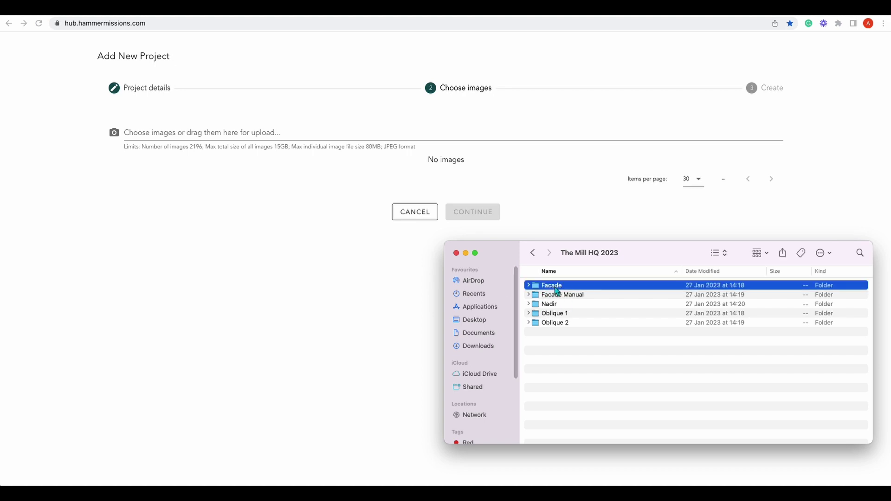
{"action": "left_click", "coordinate": [556, 308]}
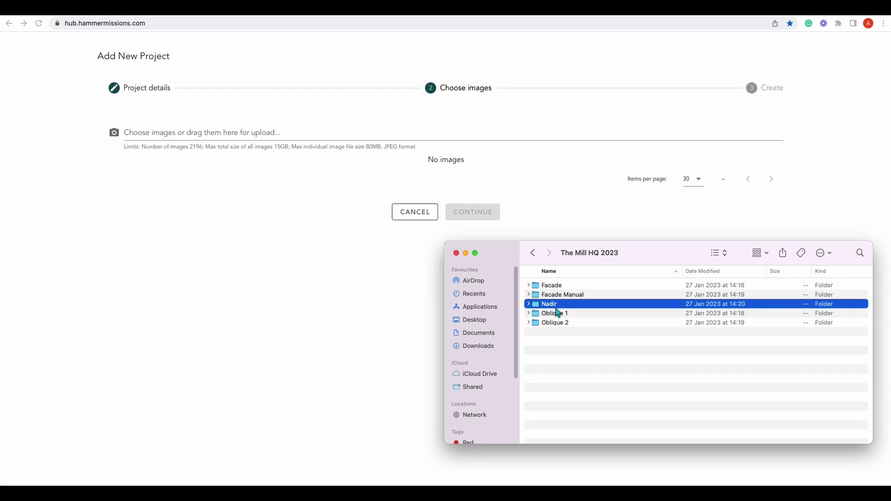
{"action": "left_click", "coordinate": [549, 315]}
{"action": "left_click", "coordinate": [551, 324]}
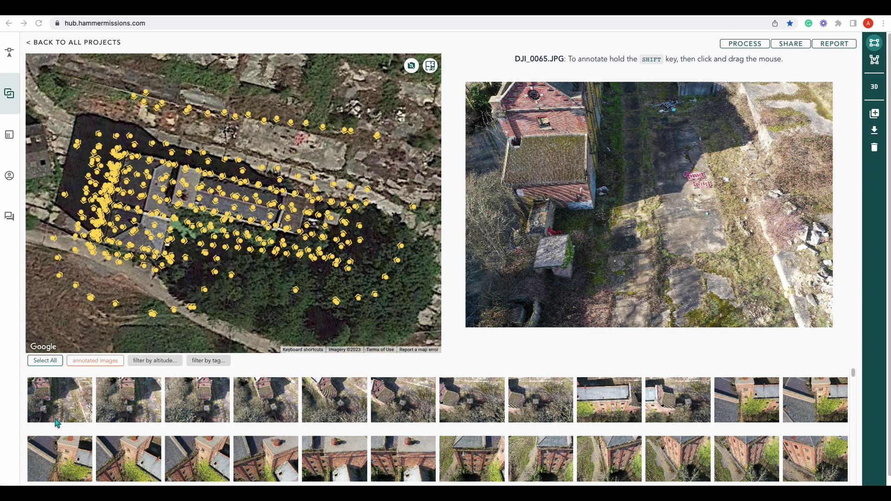
Browse the project's image thumbnails to review the range of nadir, oblique and facade photos.
{"action": "scroll", "coordinate": [474, 409], "scroll_direction": "down", "scroll_amount": 10}
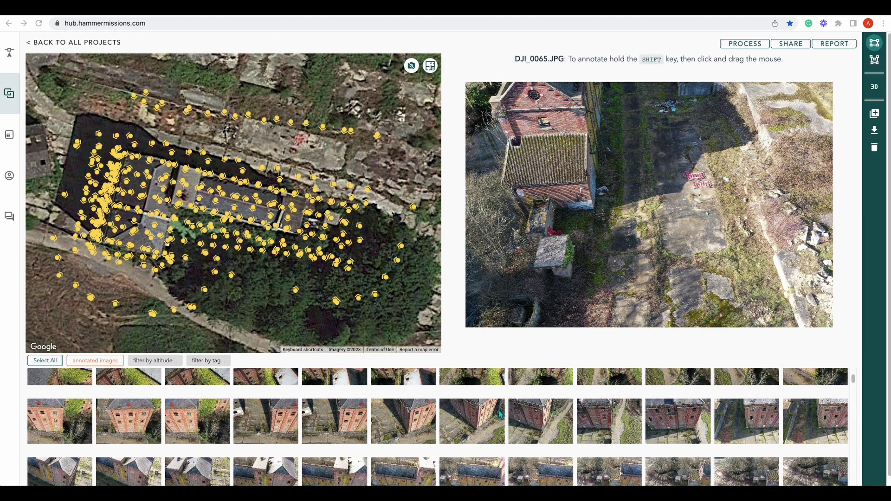
{"action": "scroll", "coordinate": [463, 412], "scroll_direction": "up", "scroll_amount": 5}
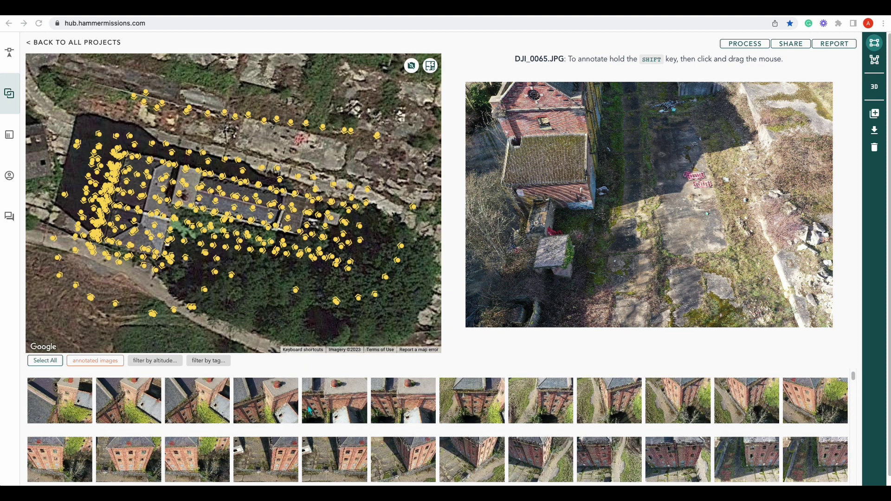
{"action": "scroll", "coordinate": [184, 426], "scroll_direction": "up", "scroll_amount": 2}
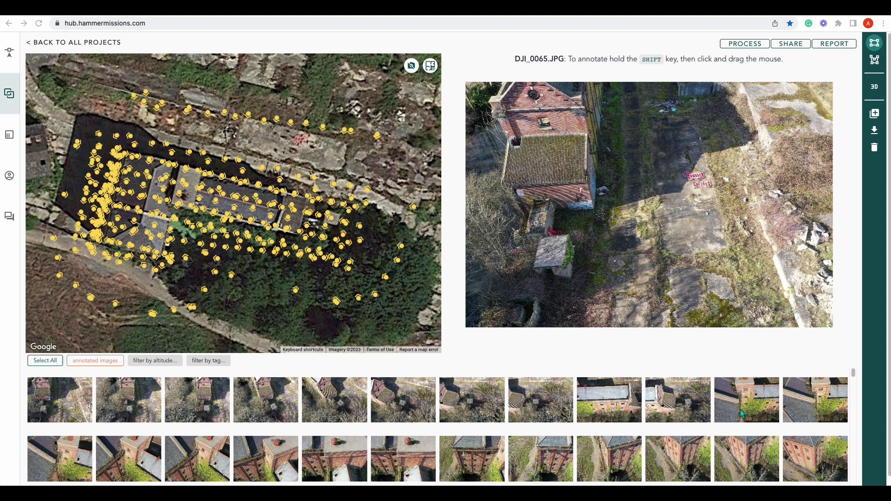
{"action": "scroll", "coordinate": [556, 415], "scroll_direction": "down", "scroll_amount": 5}
{"action": "scroll", "coordinate": [499, 420], "scroll_direction": "up", "scroll_amount": 4}
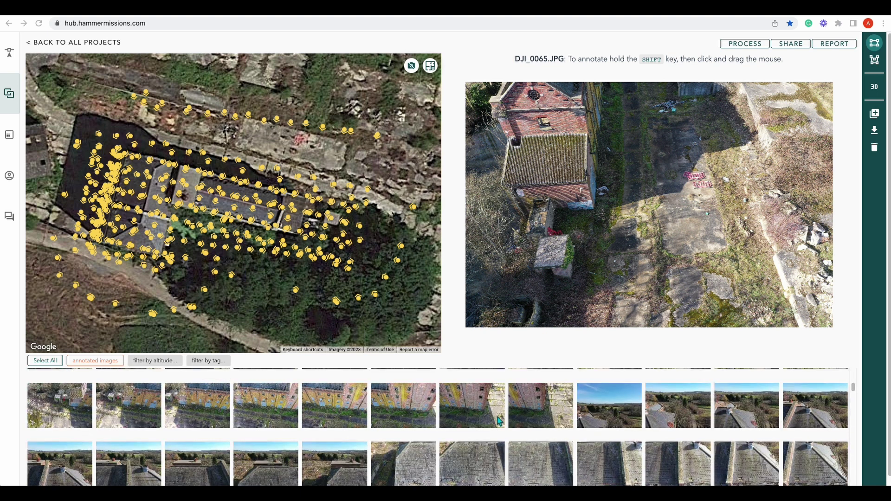
{"action": "scroll", "coordinate": [405, 410], "scroll_direction": "down", "scroll_amount": 5}
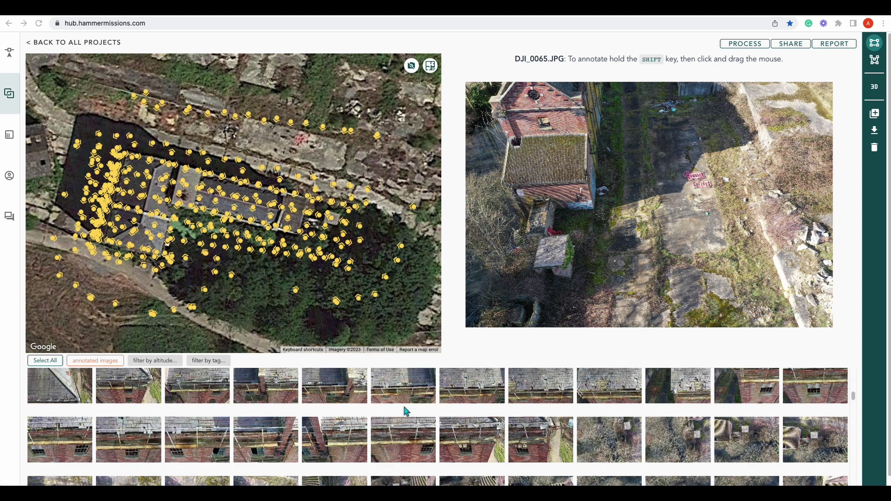
Look through the remaining image thumbnails down to the brick facade close-ups, and return to the first row.
{"action": "scroll", "coordinate": [403, 410], "scroll_direction": "down", "scroll_amount": 5}
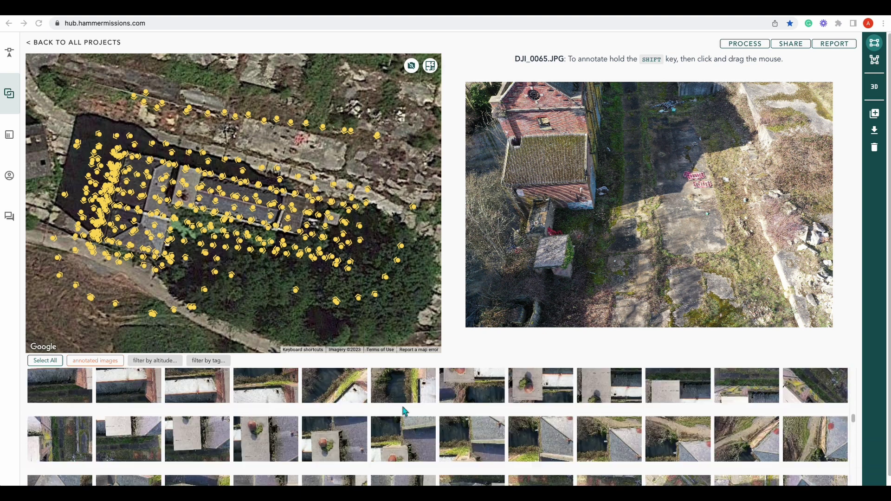
{"action": "scroll", "coordinate": [391, 404], "scroll_direction": "down", "scroll_amount": 5}
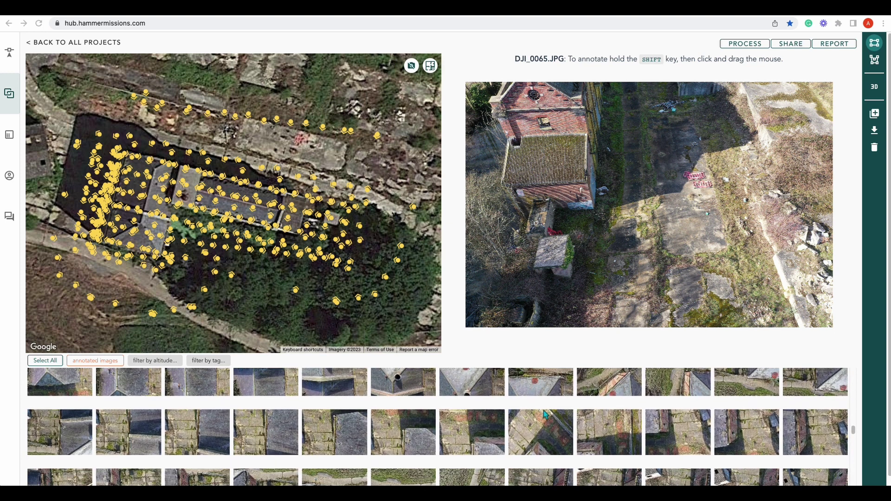
{"action": "scroll", "coordinate": [504, 400], "scroll_direction": "down", "scroll_amount": 5}
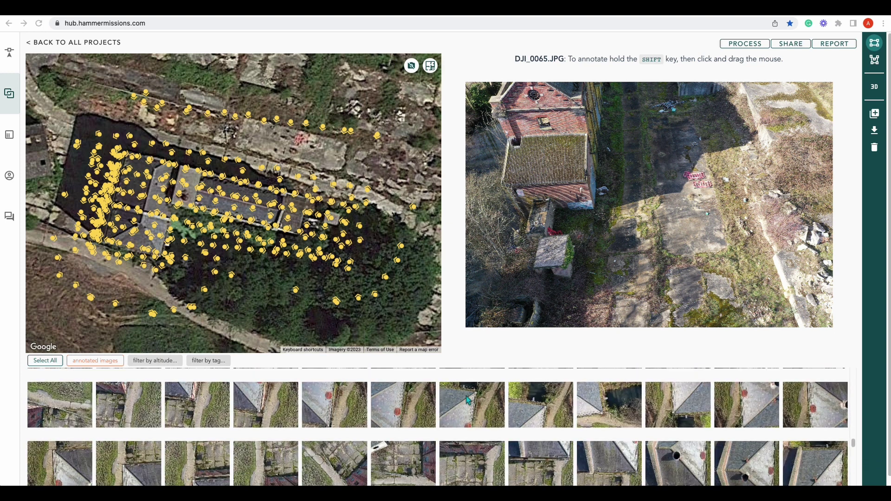
{"action": "scroll", "coordinate": [466, 396], "scroll_direction": "down", "scroll_amount": 5}
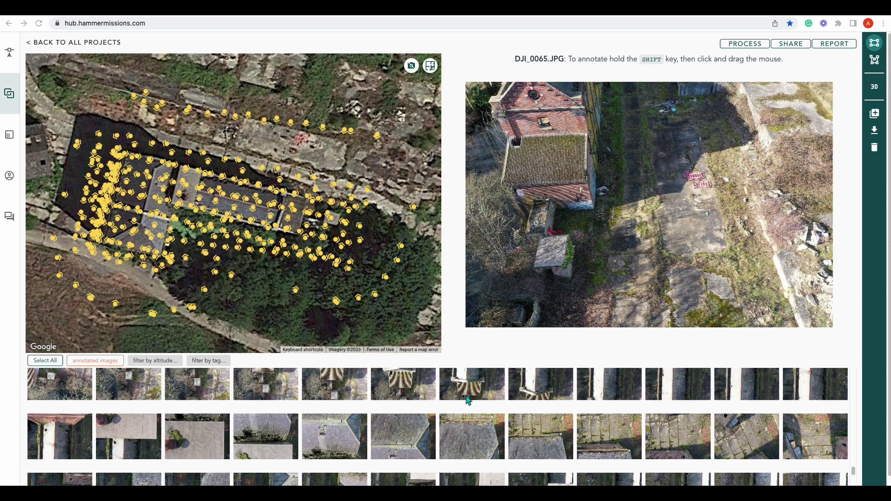
{"action": "scroll", "coordinate": [468, 401], "scroll_direction": "up", "scroll_amount": 2}
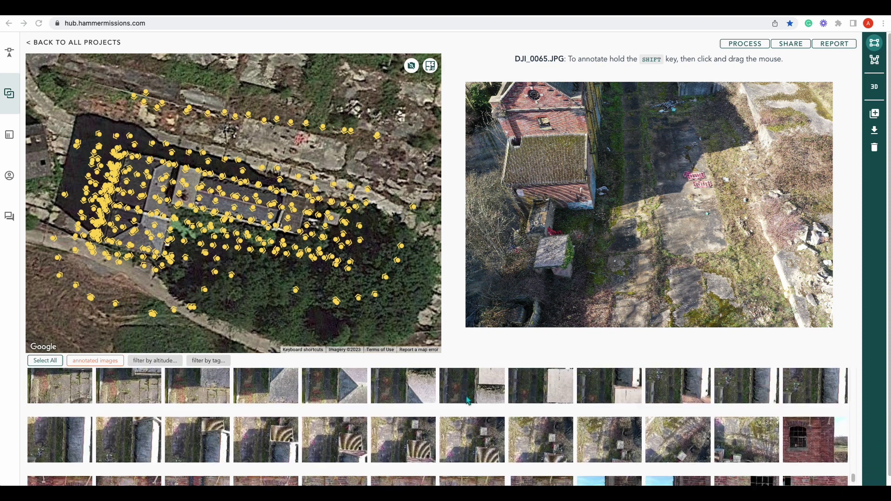
{"action": "scroll", "coordinate": [243, 430], "scroll_direction": "down", "scroll_amount": 4}
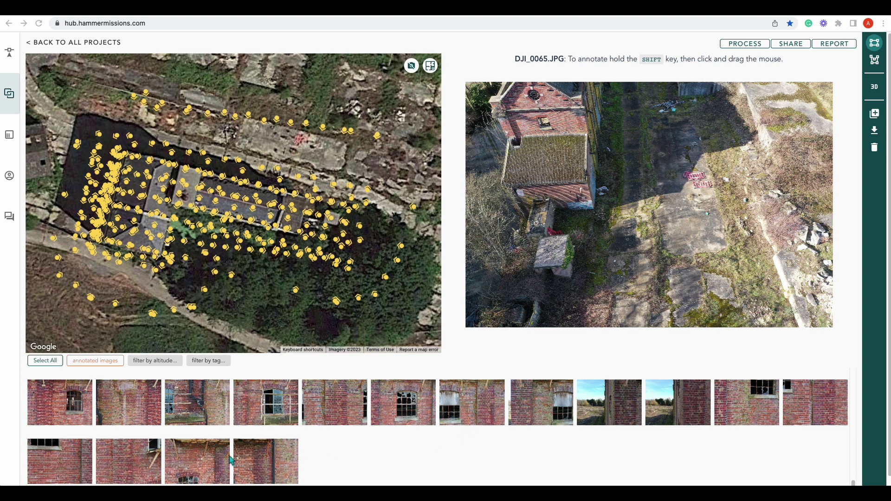
{"action": "scroll", "coordinate": [434, 454], "scroll_direction": "up", "scroll_amount": 10}
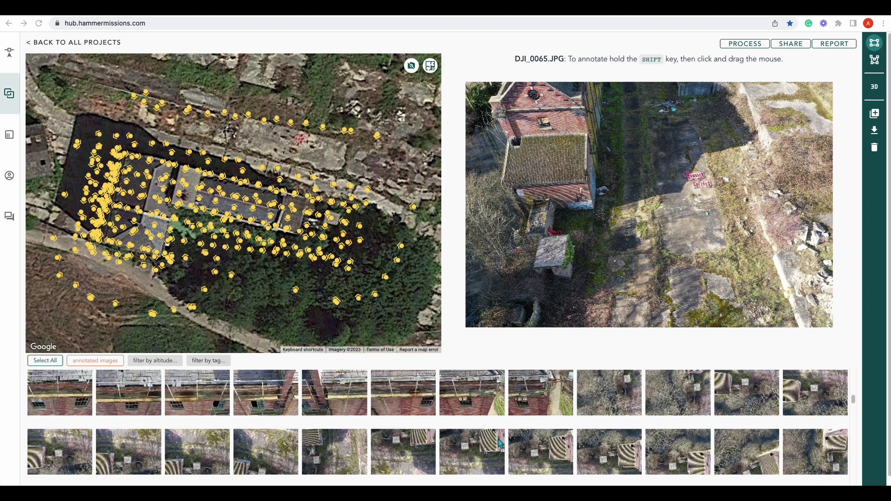
{"action": "scroll", "coordinate": [499, 443], "scroll_direction": "up", "scroll_amount": 3}
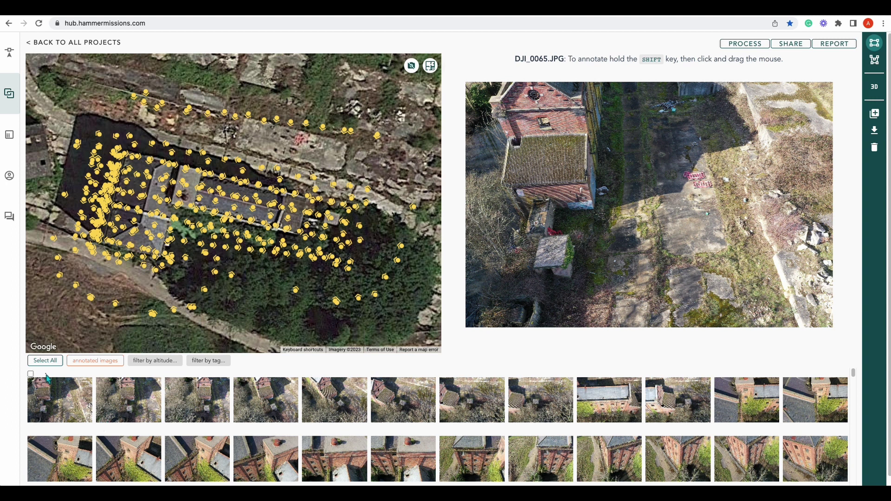
Select all the nadir and oblique images as one block, excluding the brick facade close-ups at the end.
{"action": "mouse_move", "coordinate": [69, 380]}
{"action": "left_click_drag", "start_coordinate": [50, 373], "coordinate": [584, 199]}
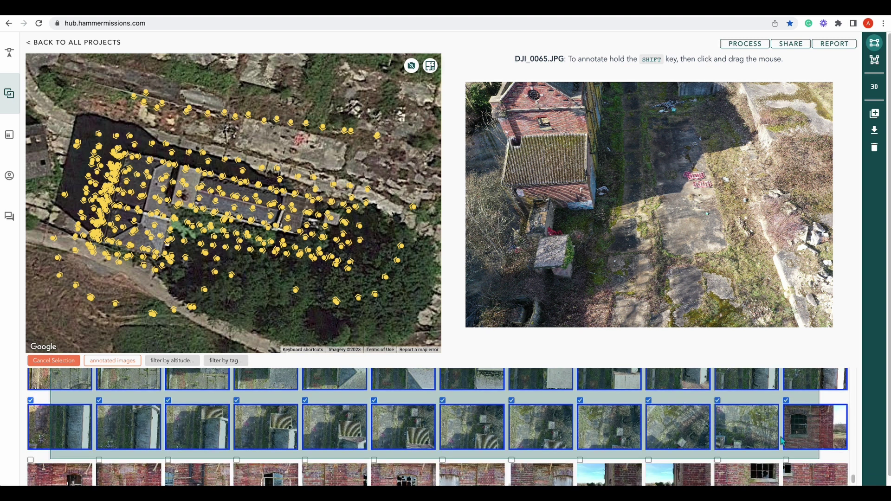
{"action": "left_click_drag", "start_coordinate": [782, 441], "coordinate": [839, 443]}
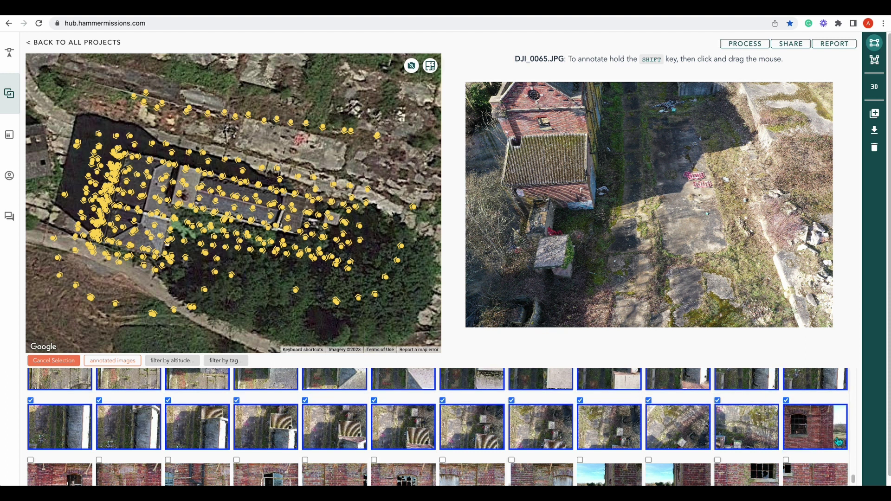
{"action": "left_click", "coordinate": [786, 401]}
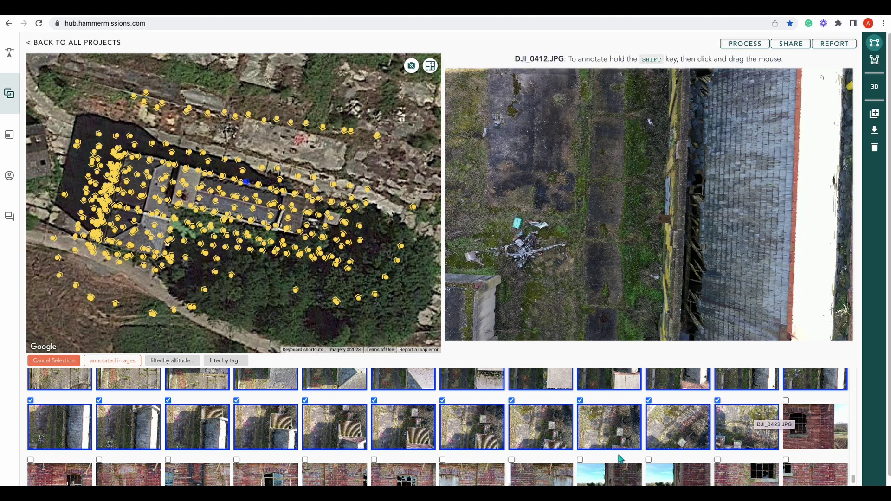
Check the thumbnail selection throughout the gallery, including where the nadir images end and the facade close-ups begin.
{"action": "scroll", "coordinate": [613, 433], "scroll_direction": "up", "scroll_amount": 1}
{"action": "scroll", "coordinate": [612, 433], "scroll_direction": "up", "scroll_amount": 15}
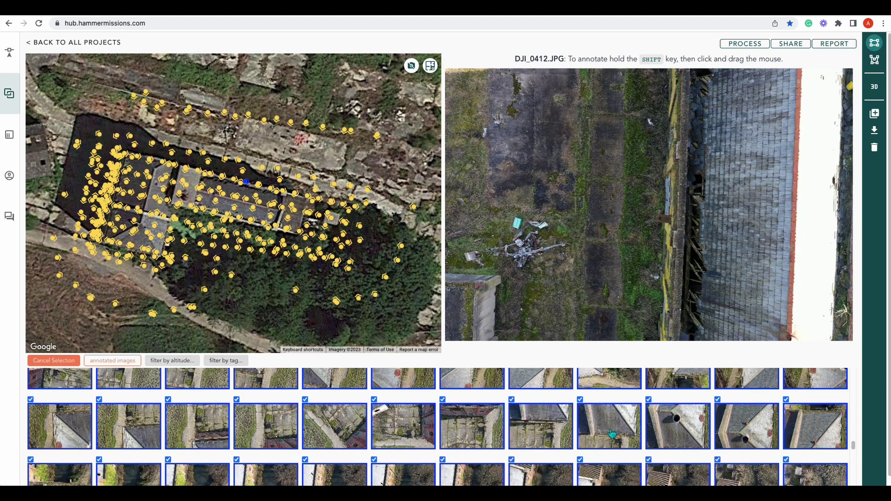
{"action": "scroll", "coordinate": [612, 434], "scroll_direction": "up", "scroll_amount": 15}
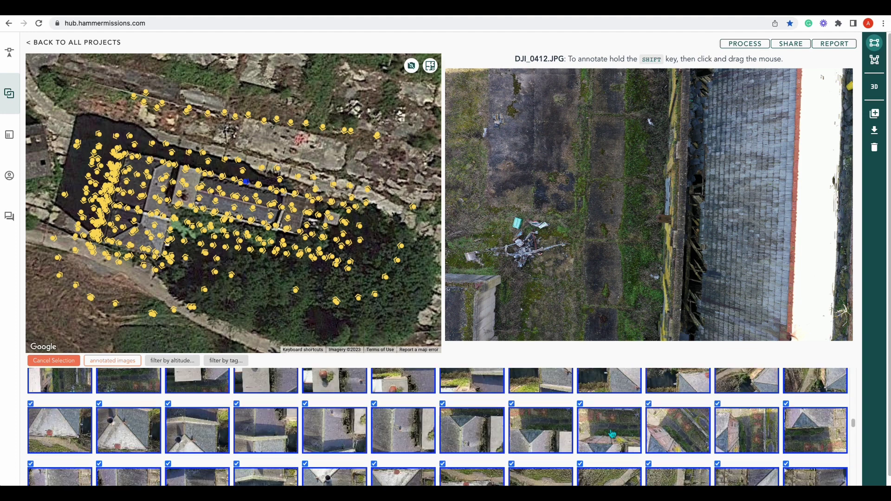
{"action": "scroll", "coordinate": [612, 433], "scroll_direction": "up", "scroll_amount": 15}
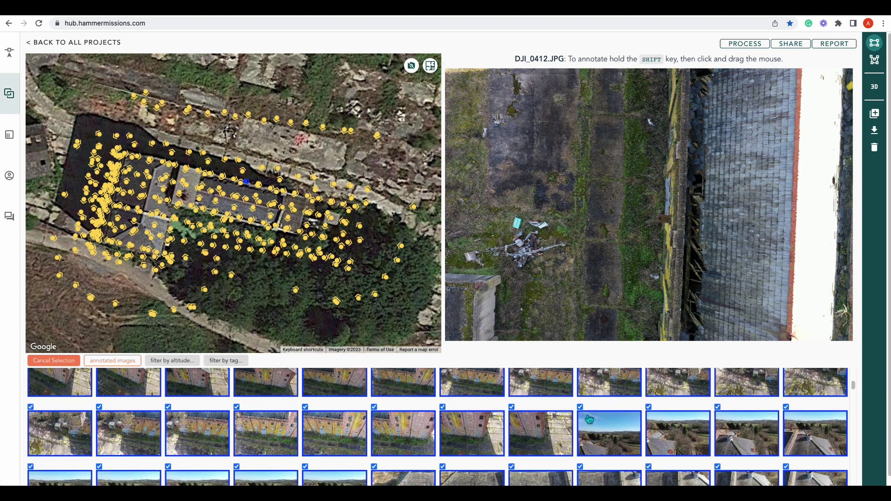
{"action": "scroll", "coordinate": [589, 420], "scroll_direction": "down", "scroll_amount": 10}
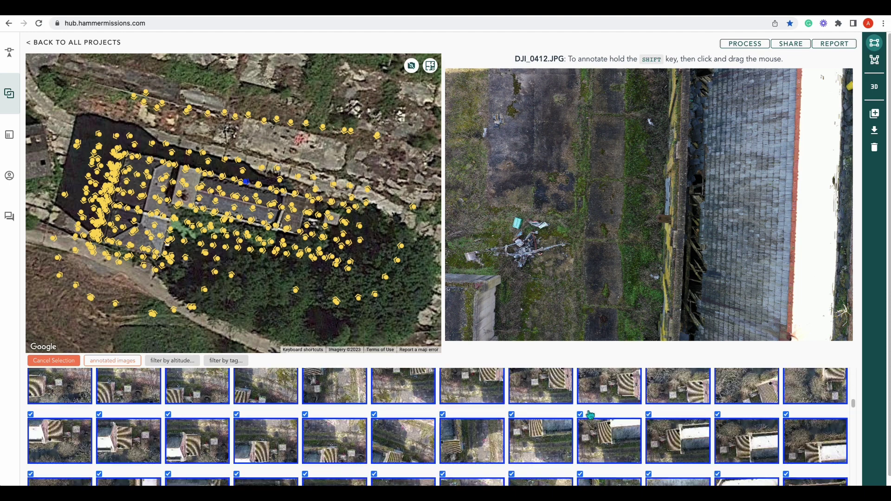
{"action": "scroll", "coordinate": [588, 414], "scroll_direction": "down", "scroll_amount": 10}
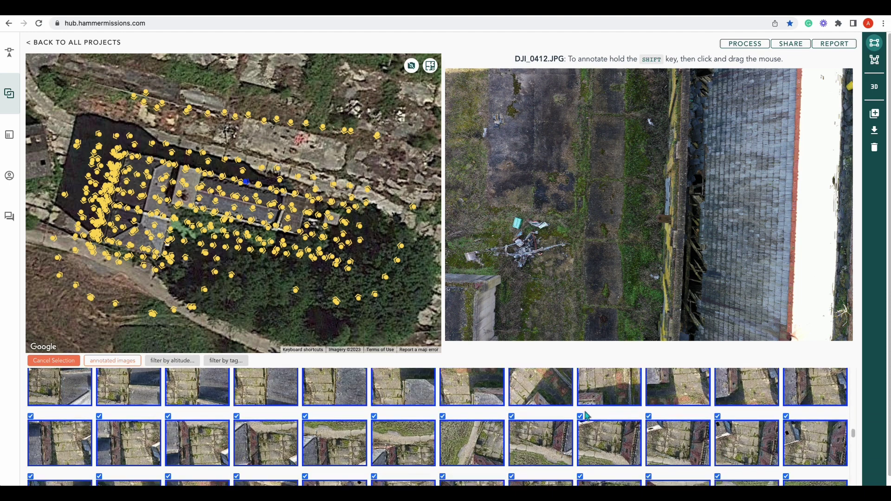
{"action": "scroll", "coordinate": [585, 414], "scroll_direction": "down", "scroll_amount": 10}
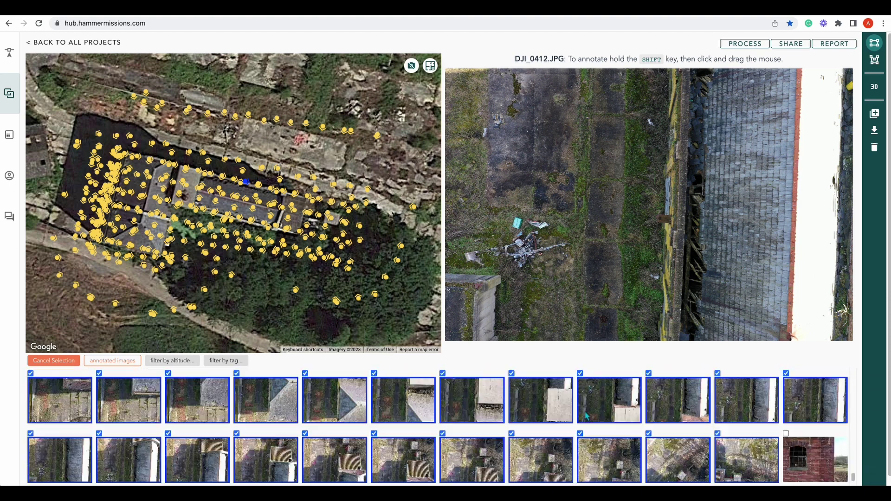
{"action": "scroll", "coordinate": [588, 416], "scroll_direction": "down", "scroll_amount": 5}
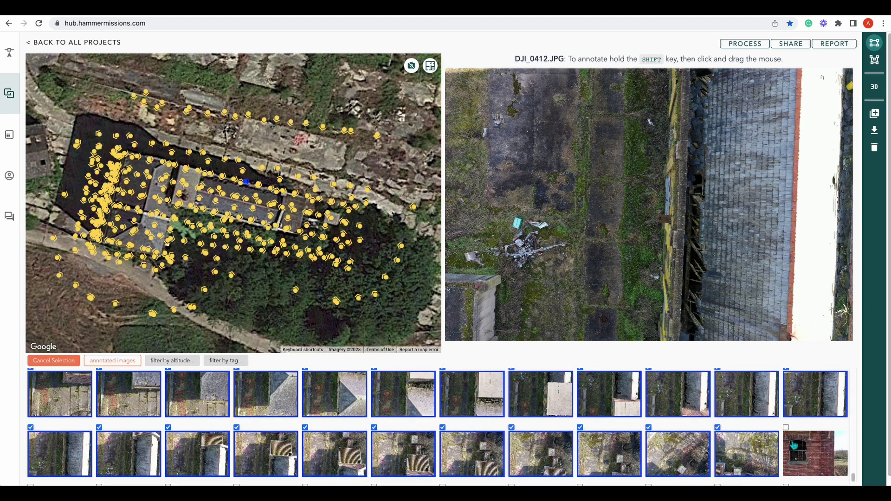
{"action": "scroll", "coordinate": [654, 427], "scroll_direction": "down", "scroll_amount": 5}
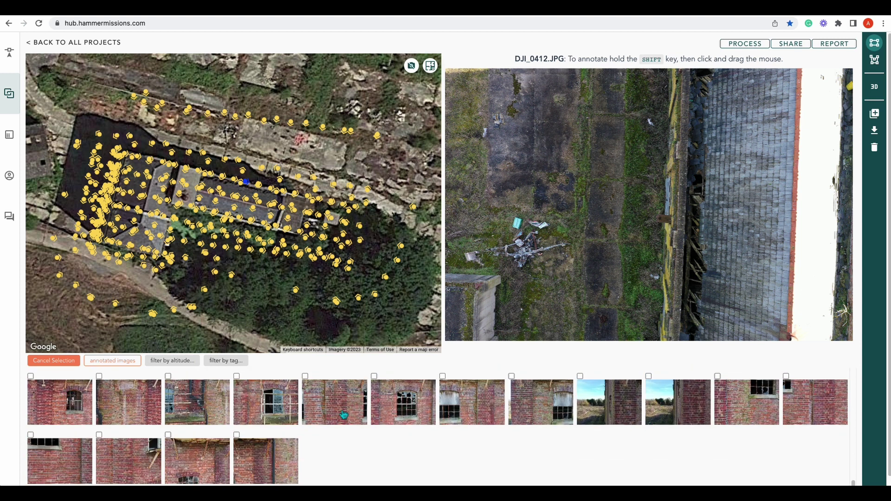
{"action": "scroll", "coordinate": [547, 239], "scroll_direction": "up", "scroll_amount": 1}
{"action": "scroll", "coordinate": [546, 239], "scroll_direction": "up", "scroll_amount": 1}
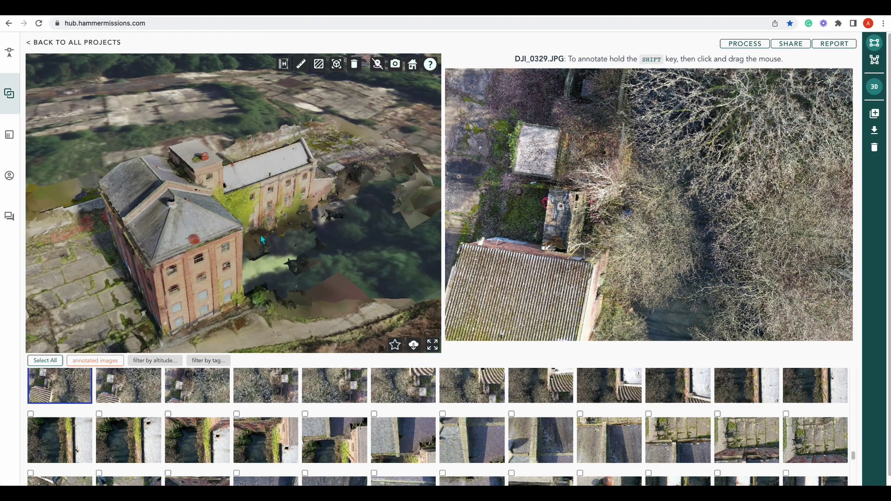
Show the camera positions around the mill's 3D model and view photos DJI_0320 and DJI_0073 from their markers.
{"action": "left_click_drag", "start_coordinate": [215, 226], "coordinate": [197, 202]}
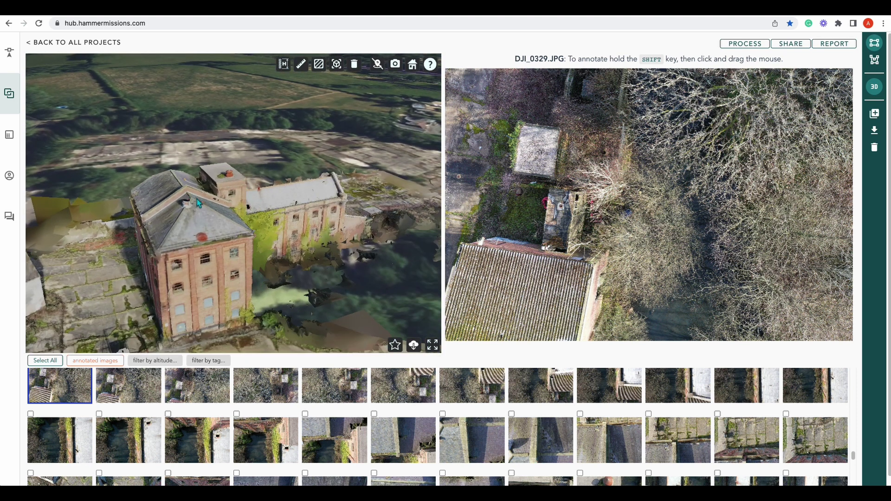
{"action": "left_click", "coordinate": [396, 66]}
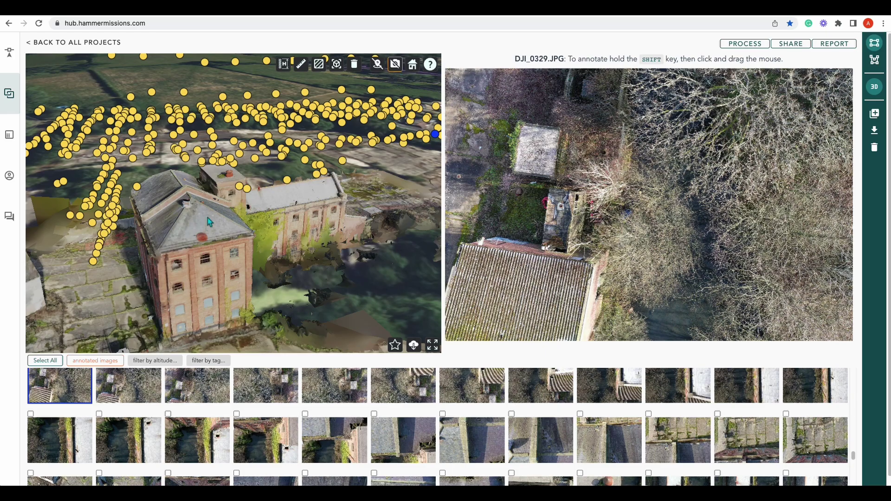
{"action": "left_click_drag", "start_coordinate": [209, 220], "coordinate": [213, 154]}
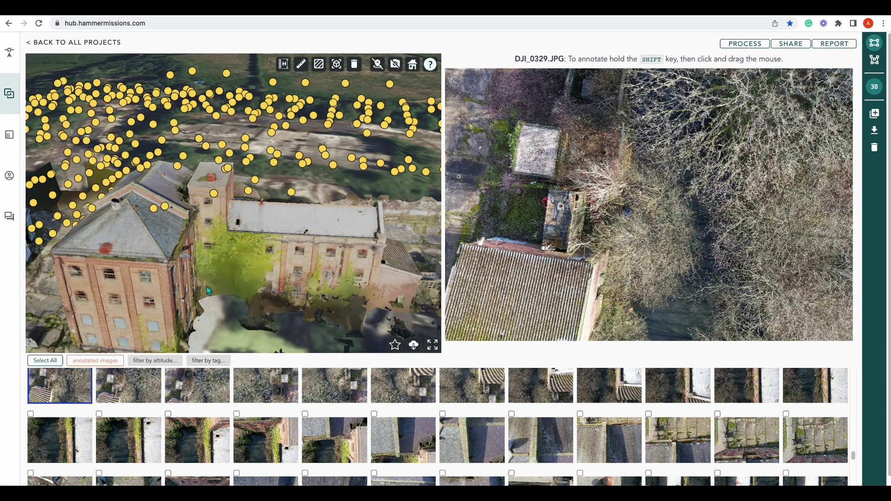
{"action": "left_click", "coordinate": [246, 162]}
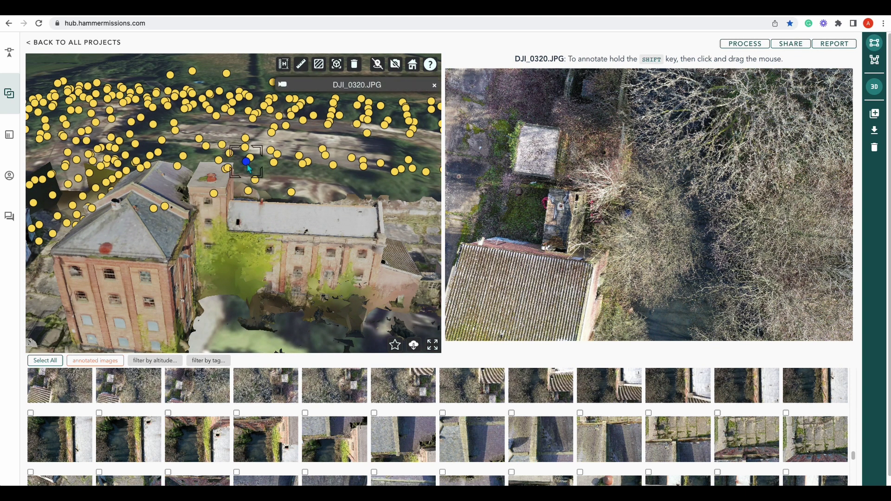
{"action": "left_click_drag", "start_coordinate": [307, 226], "coordinate": [318, 258]}
{"action": "left_click", "coordinate": [433, 219]}
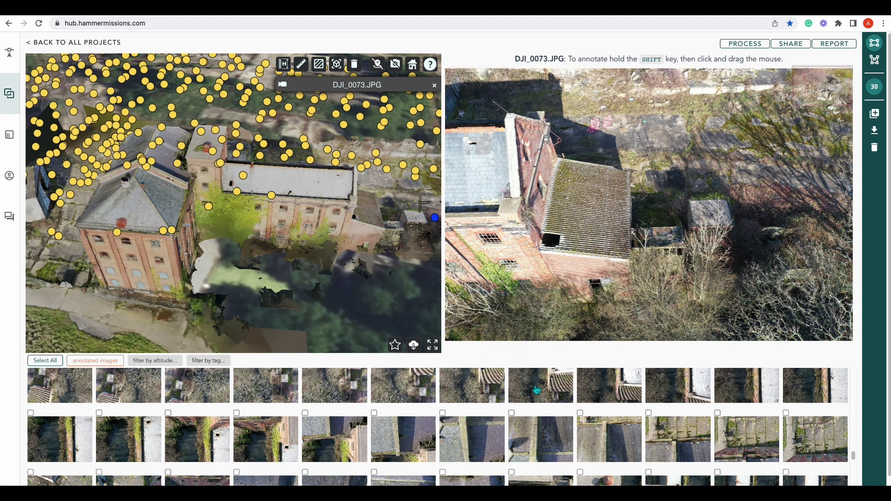
Open the first facade close-up, DJI_0424, and examine its camera position beside the building in the 3D model.
{"action": "scroll", "coordinate": [537, 389], "scroll_direction": "down", "scroll_amount": 5}
{"action": "scroll", "coordinate": [537, 389], "scroll_direction": "down", "scroll_amount": 3}
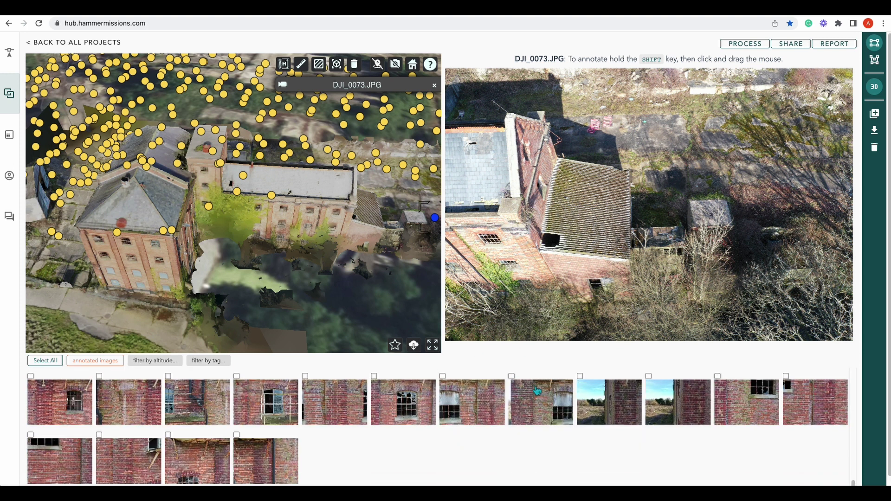
{"action": "scroll", "coordinate": [537, 391], "scroll_direction": "up", "scroll_amount": 1}
{"action": "scroll", "coordinate": [658, 433], "scroll_direction": "up", "scroll_amount": 2}
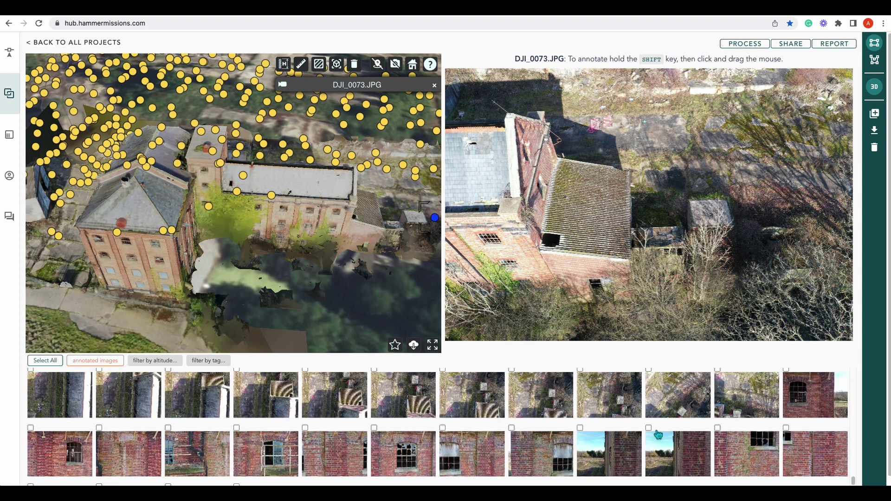
{"action": "left_click", "coordinate": [808, 402]}
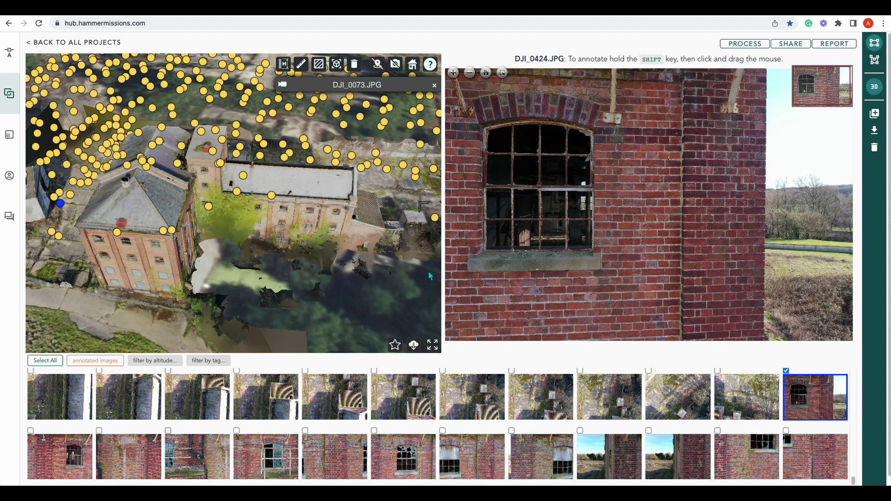
{"action": "left_click_drag", "start_coordinate": [118, 272], "coordinate": [221, 264]}
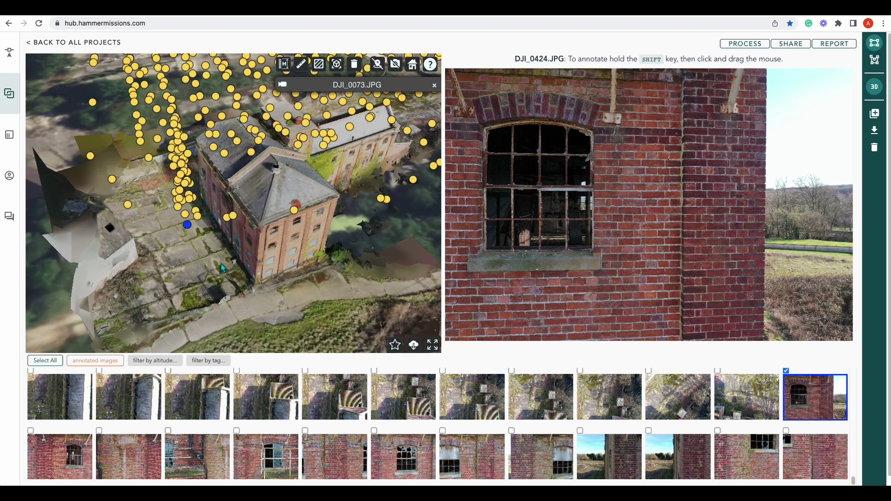
Open the seven facade photos following DJI_0424 one after another to compare their camera positions on the 3D model.
{"action": "left_click", "coordinate": [77, 461]}
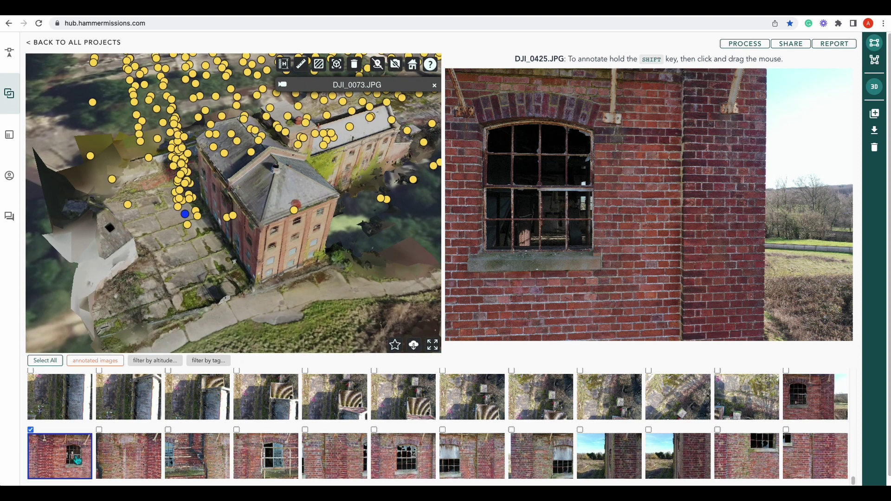
{"action": "left_click", "coordinate": [137, 458]}
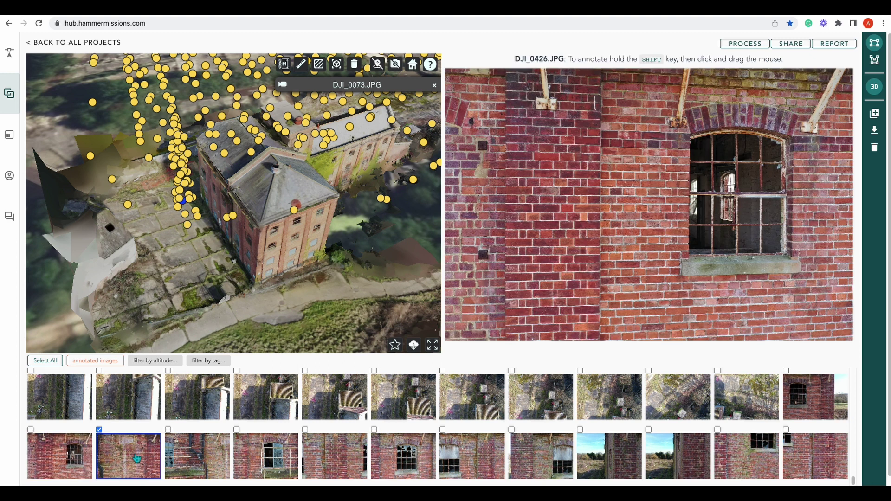
{"action": "left_click", "coordinate": [199, 464]}
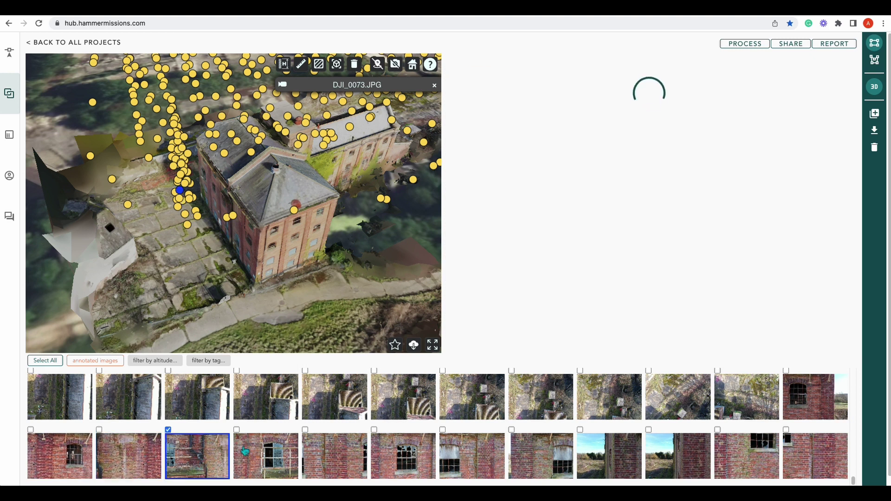
{"action": "left_click", "coordinate": [291, 458]}
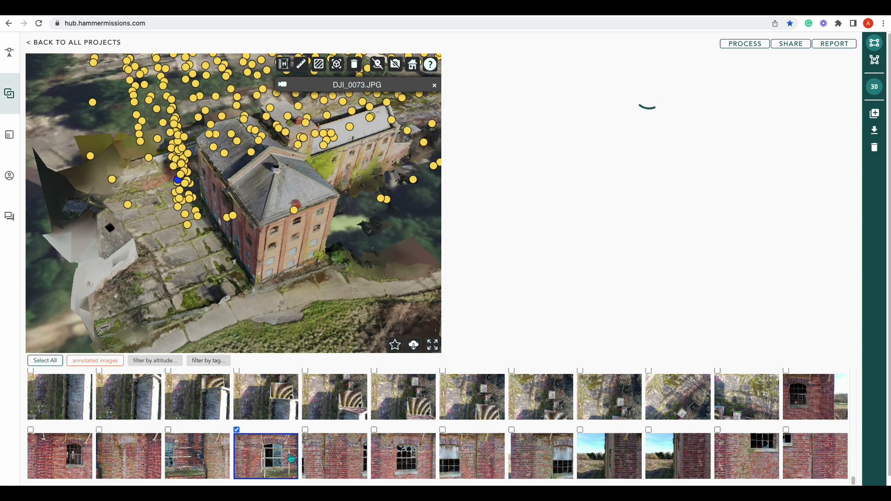
{"action": "left_click", "coordinate": [336, 464]}
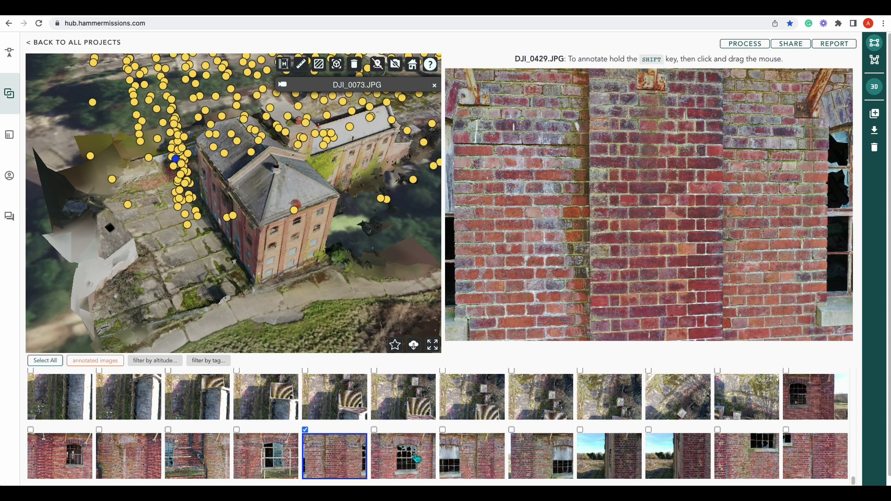
{"action": "left_click", "coordinate": [417, 453]}
{"action": "left_click", "coordinate": [464, 454]}
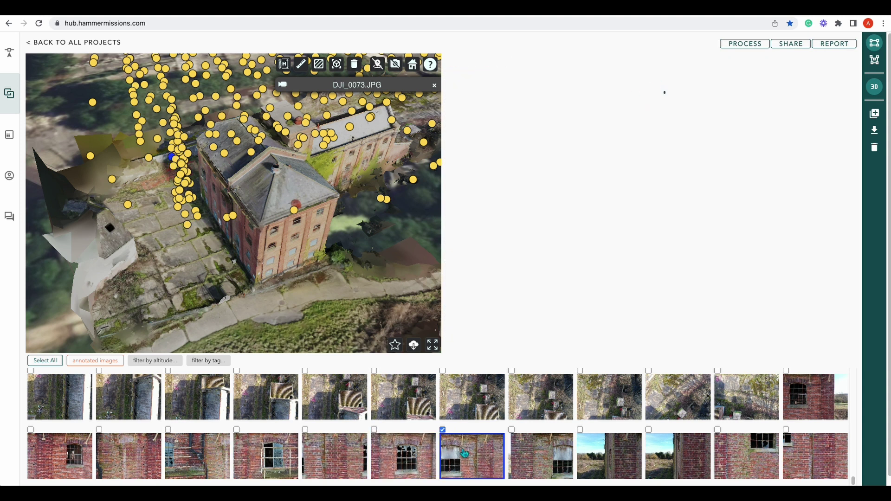